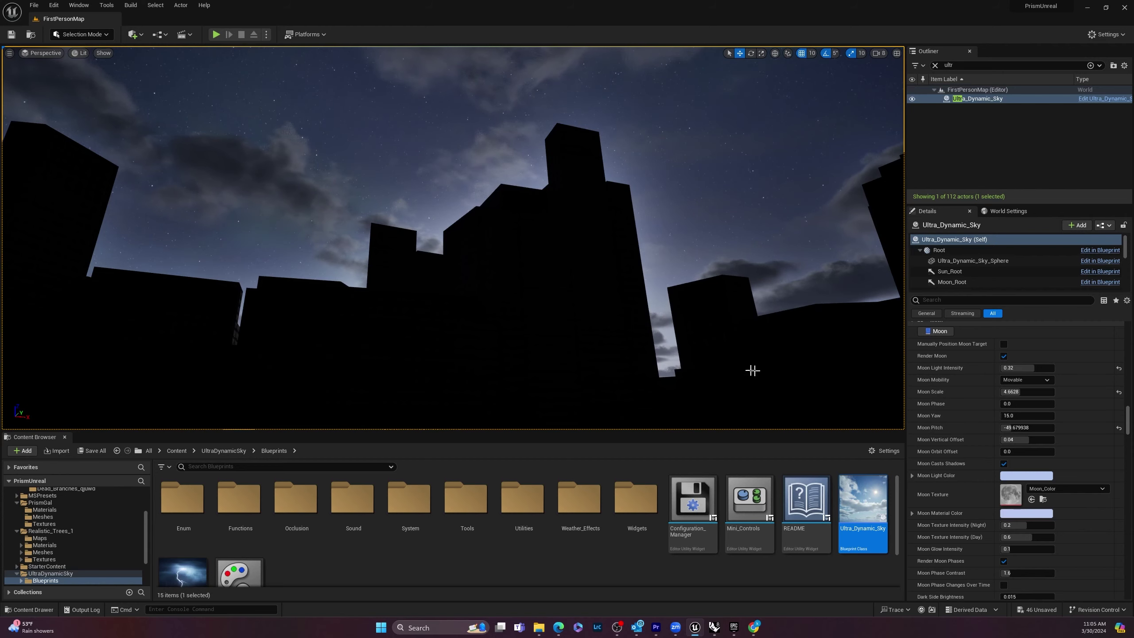
Enable manual positioning of the Ultra_Dynamic_Sky moon target, then select the target and raise it above the courtyard ground.
key(f)
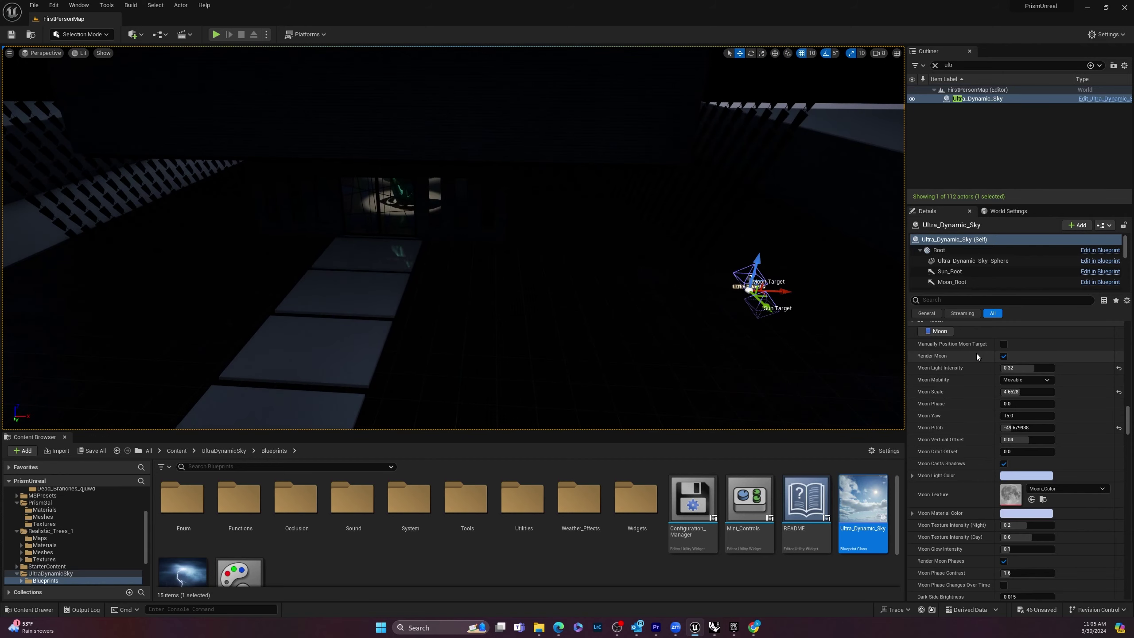
click(1004, 344)
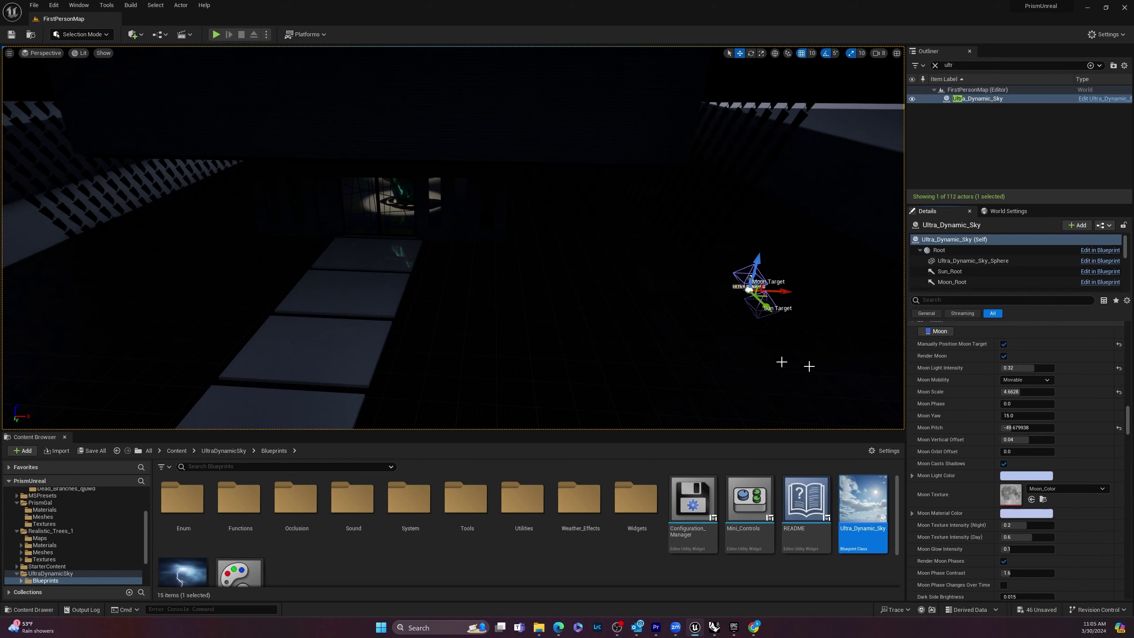
right_drag(628, 324, 621, 215)
click(580, 217)
click(581, 217)
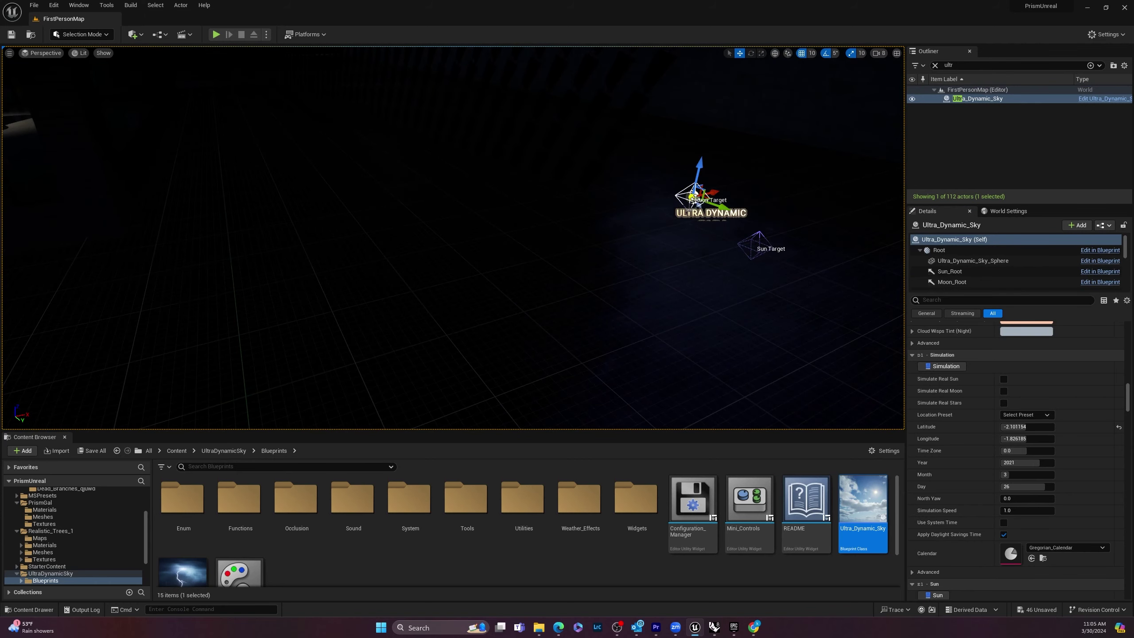
scroll(706, 218, down, 6)
right_drag(706, 218, 714, 148)
right_drag(706, 299, 695, 336)
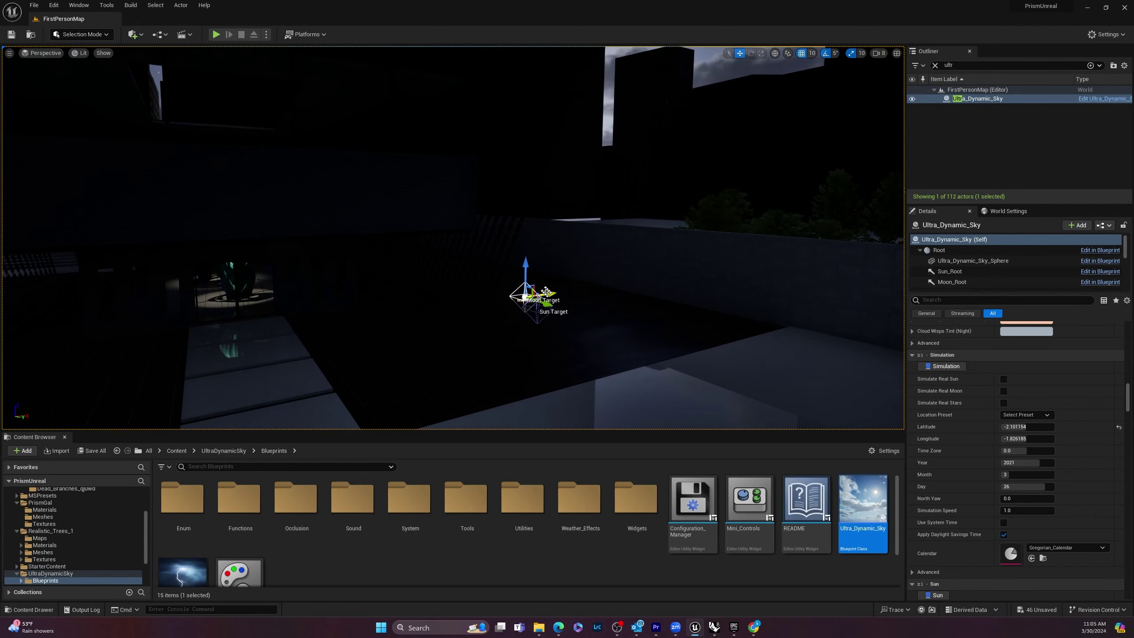
drag(530, 268, 530, 220)
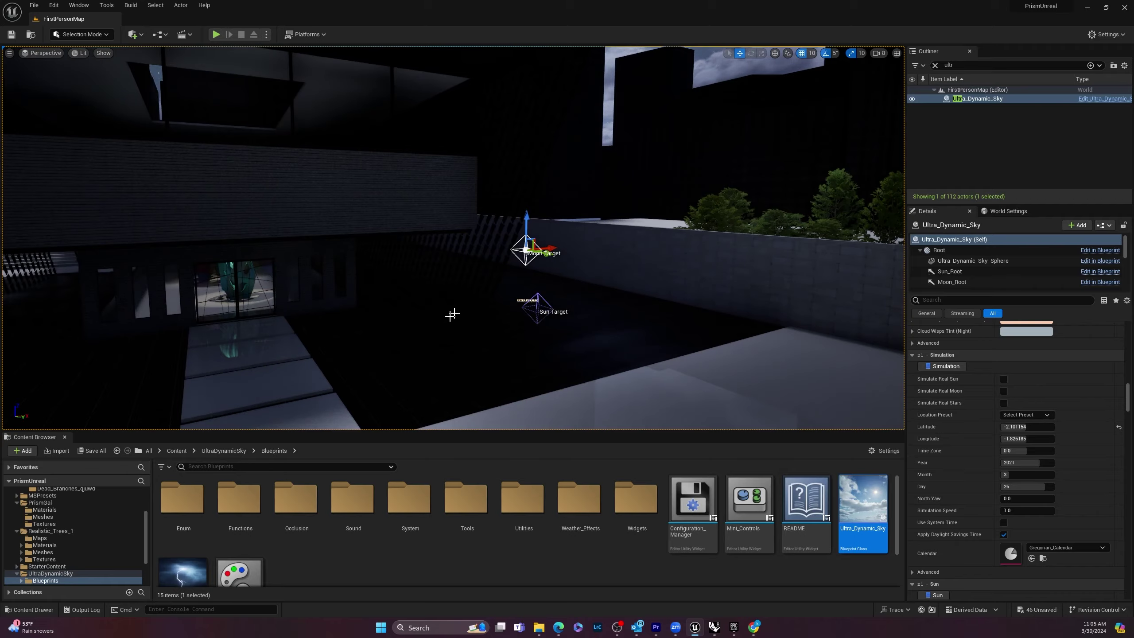
Reposition the moon target horizontally so the moon sits in the sky beside the tall buildings.
right_drag(450, 314, 402, 327)
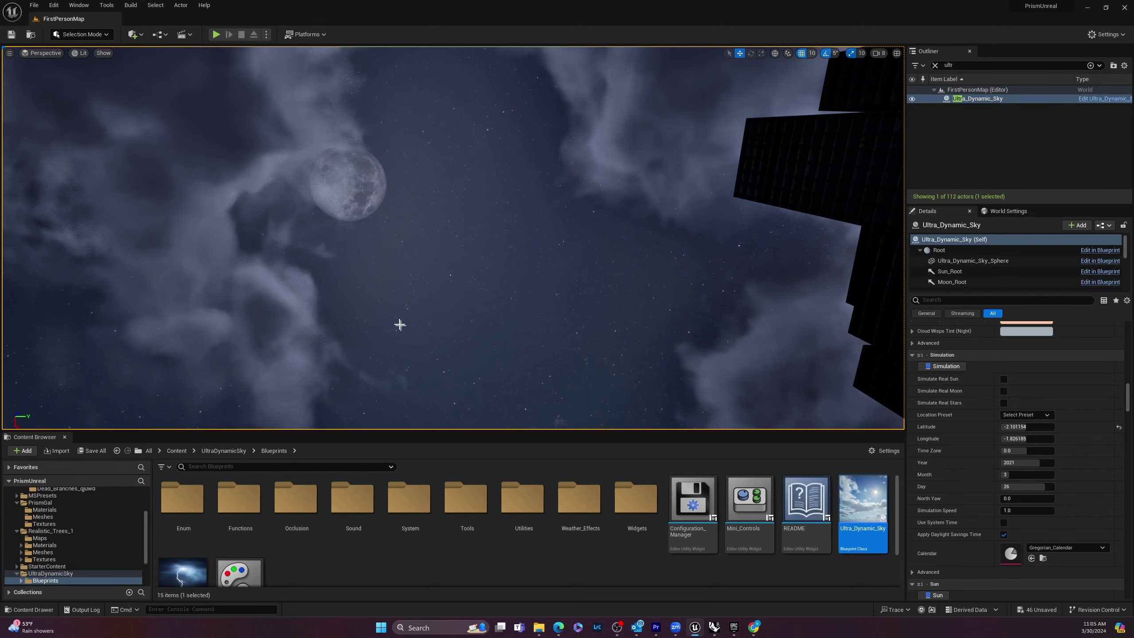
right_drag(332, 207, 267, 231)
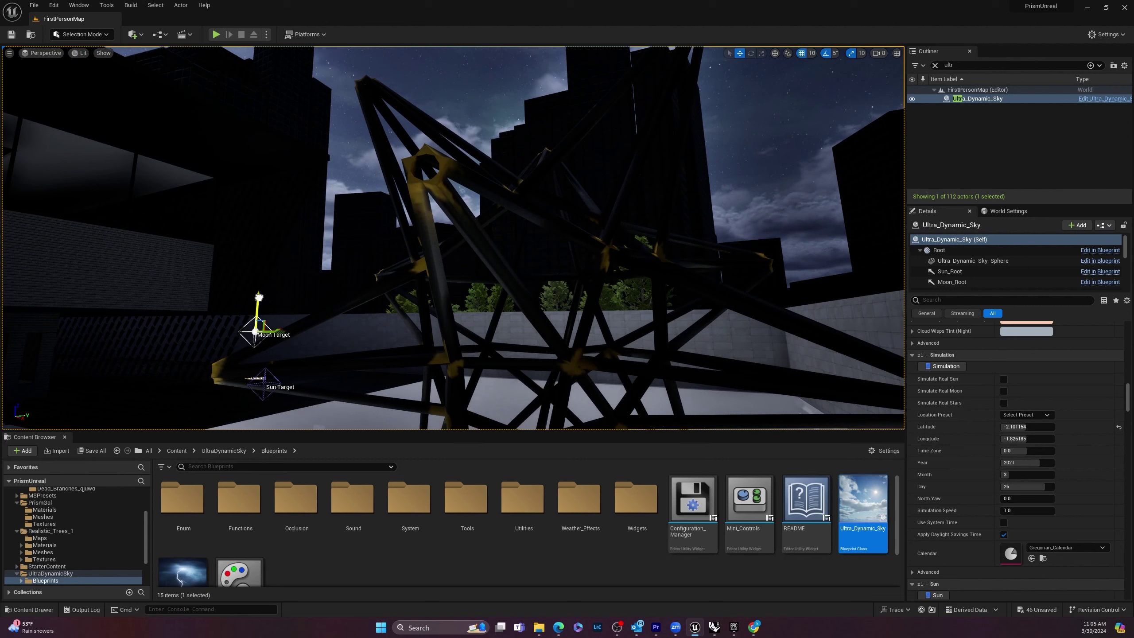
drag(266, 310, 304, 343)
right_drag(343, 313, 325, 276)
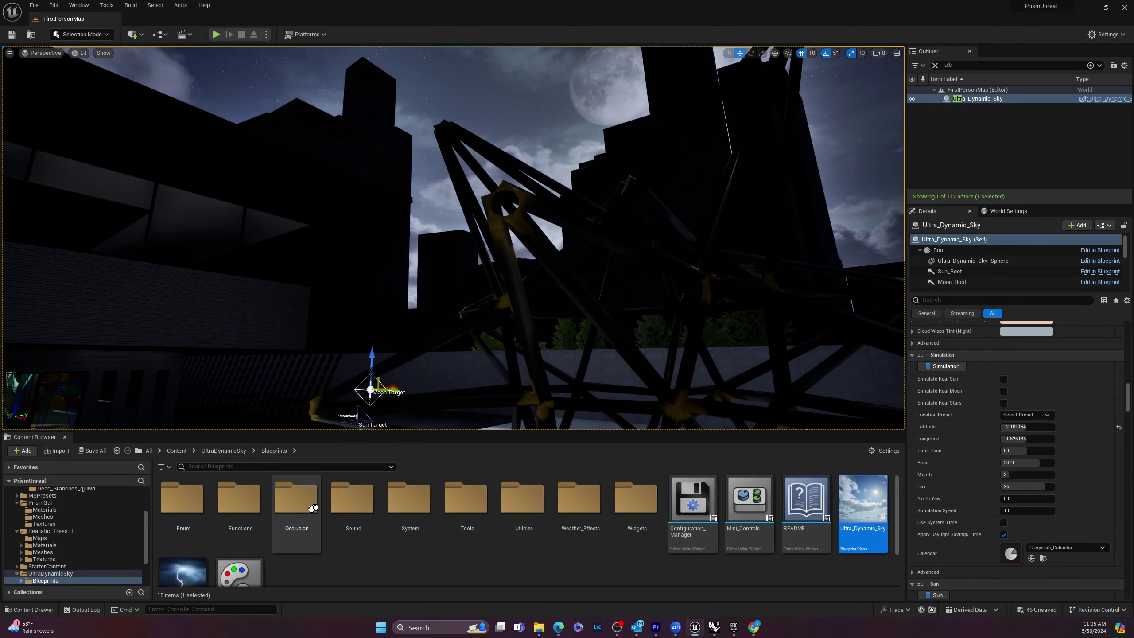
mouse_move(455, 347)
right_down()
mouse_move(511, 331)
mouse_move(475, 344)
right_up()
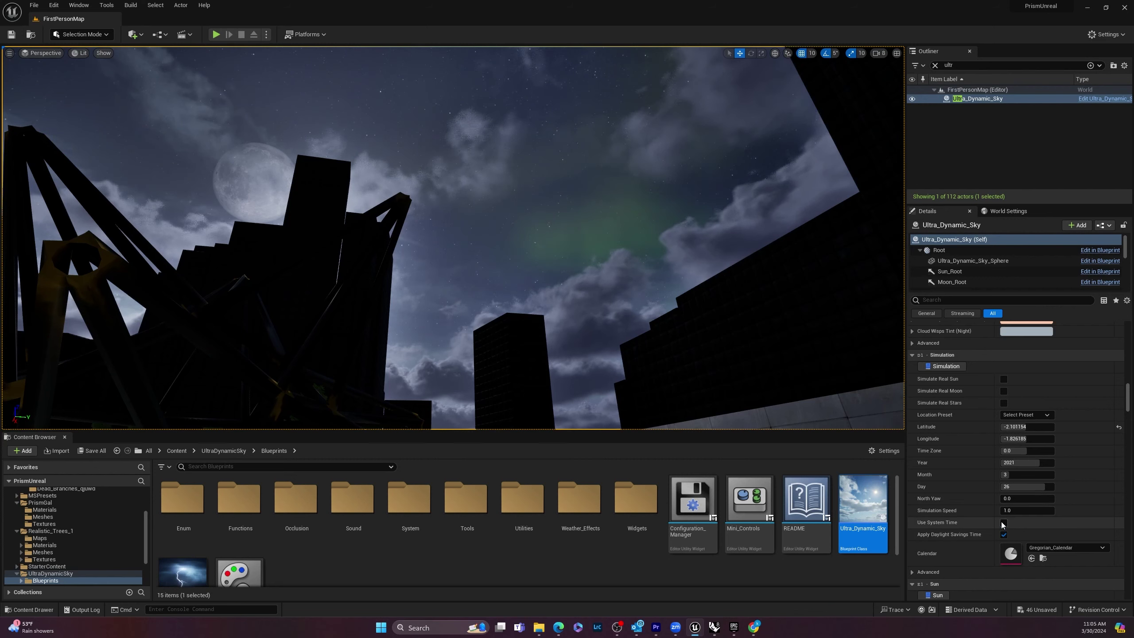
Reduce the Moon Scale of Ultra_Dynamic_Sky to about 3.4.
scroll(1002, 524, up, 3)
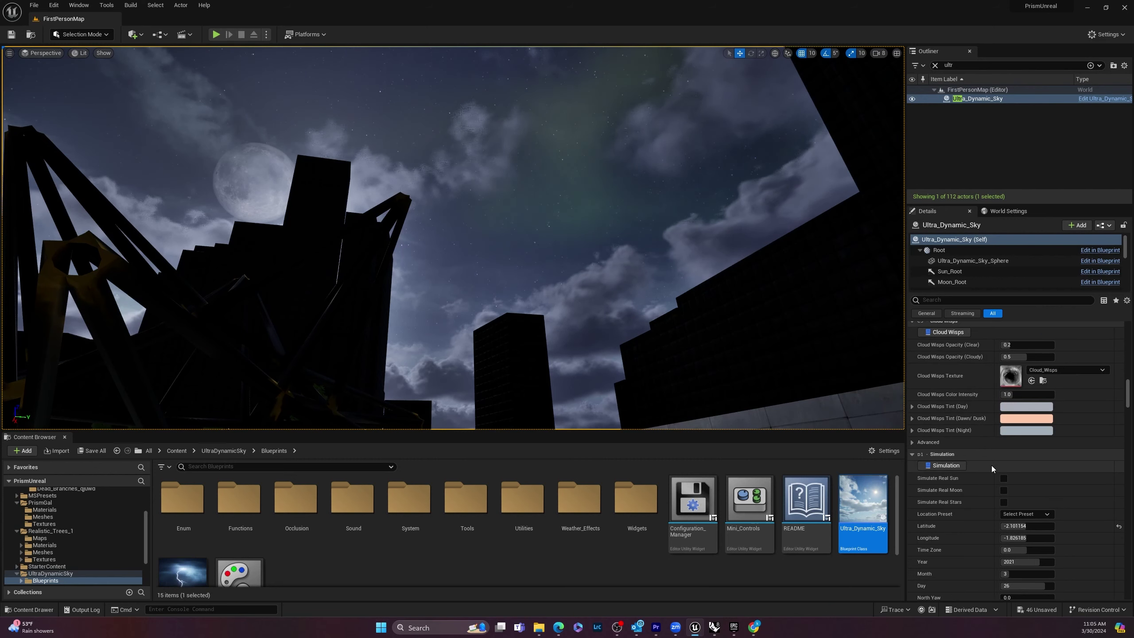
scroll(992, 468, down, 2)
scroll(1031, 469, down, 1)
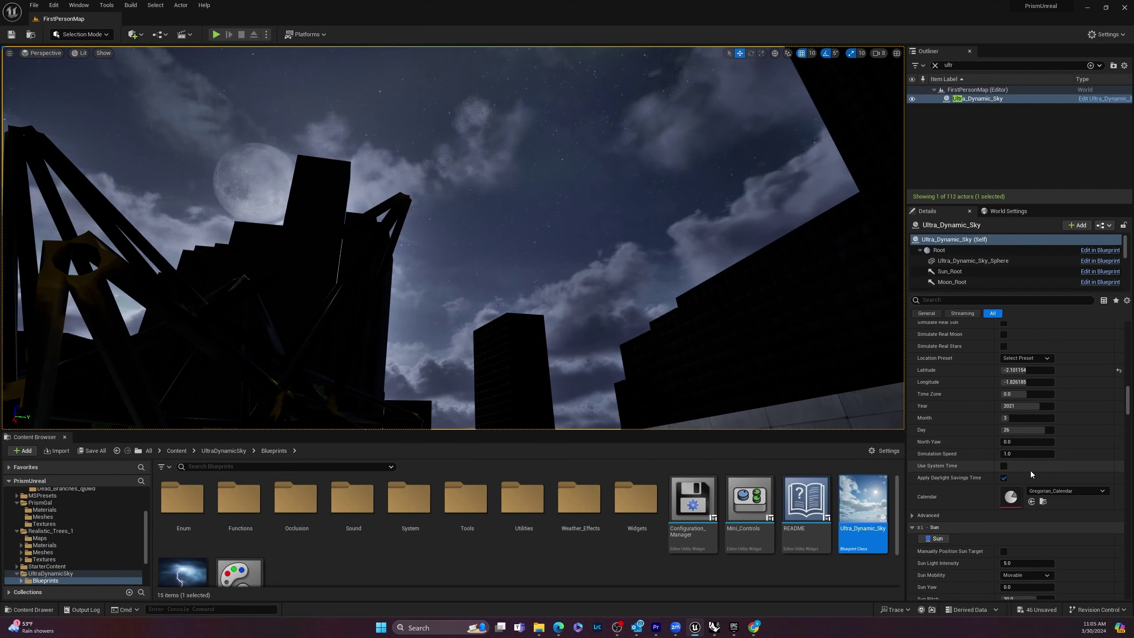
scroll(1031, 470, up, 2)
scroll(1033, 466, up, 4)
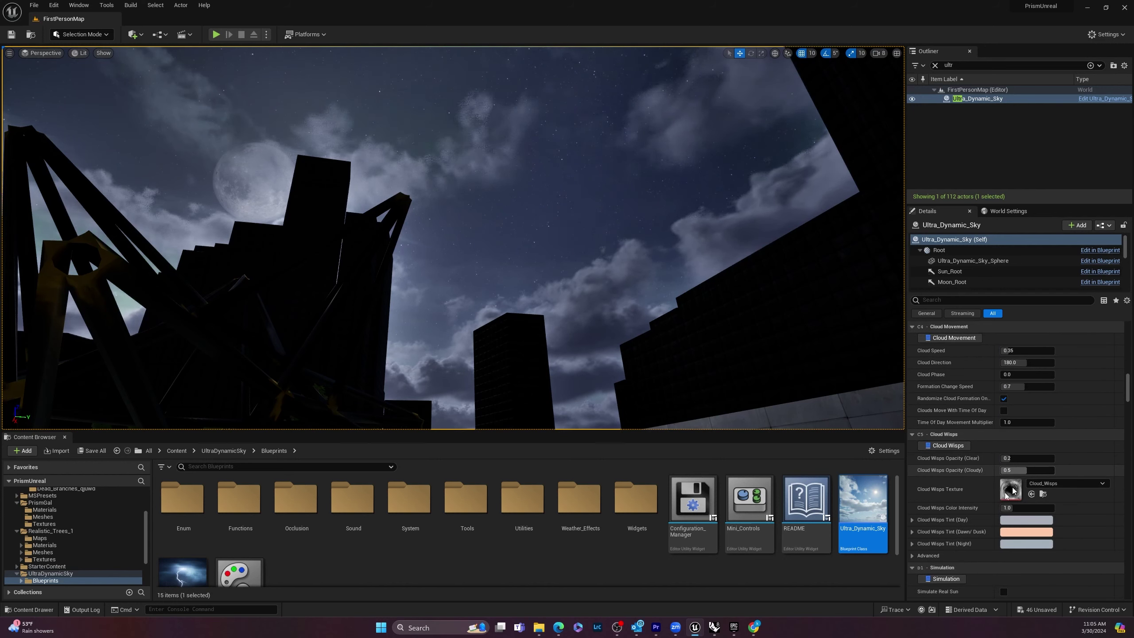
scroll(978, 489, down, 4)
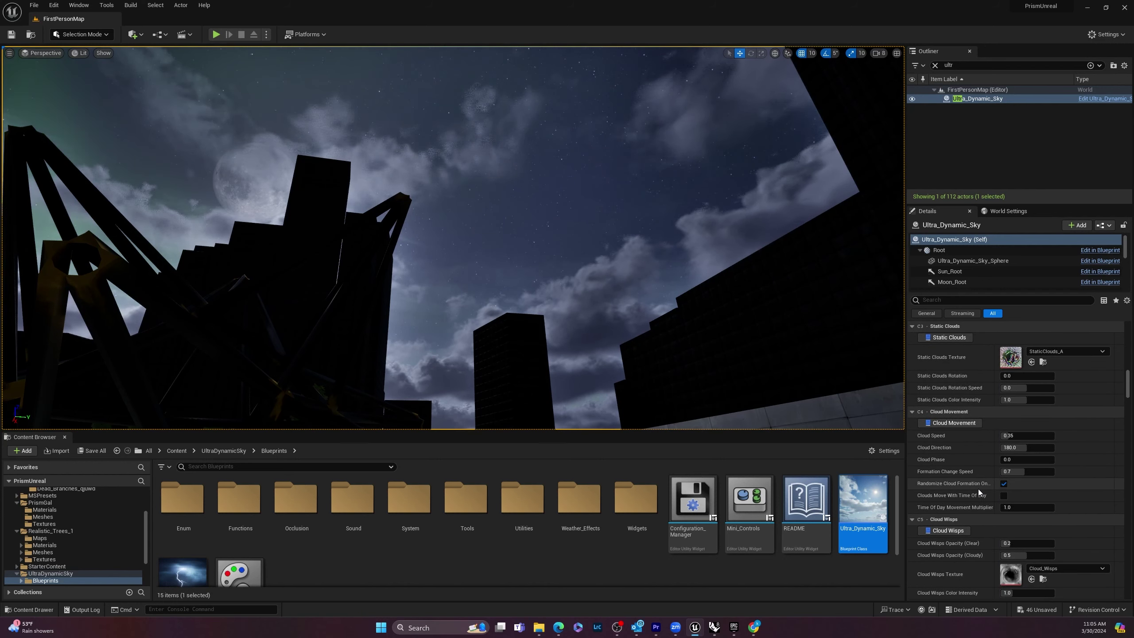
scroll(978, 488, up, 3)
scroll(979, 493, down, 3)
scroll(985, 530, down, 10)
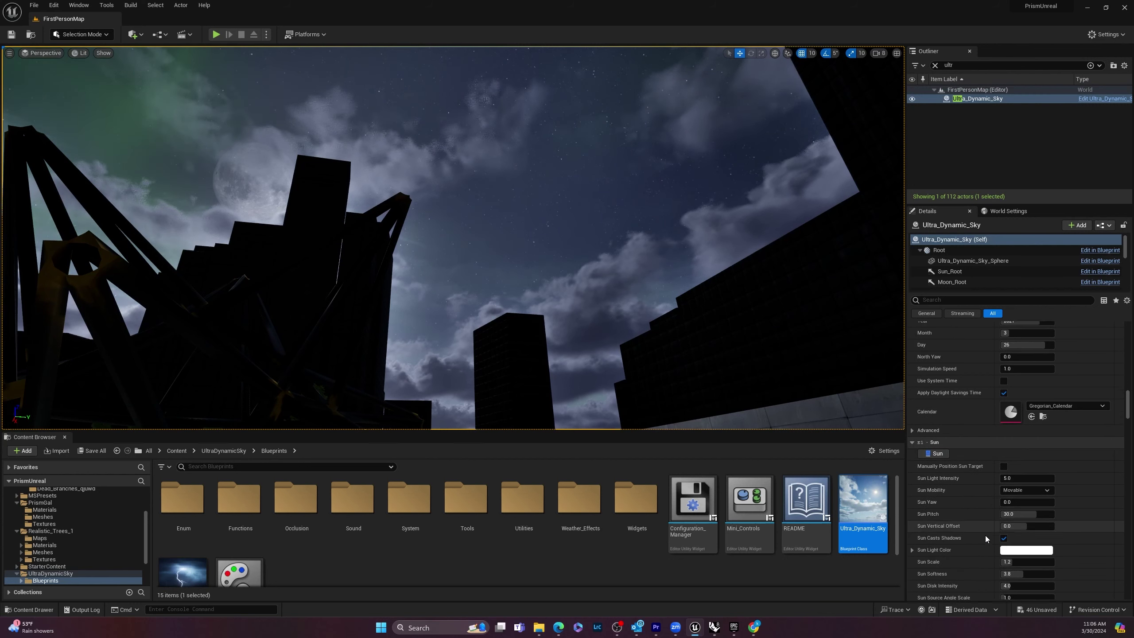
scroll(985, 527, down, 2)
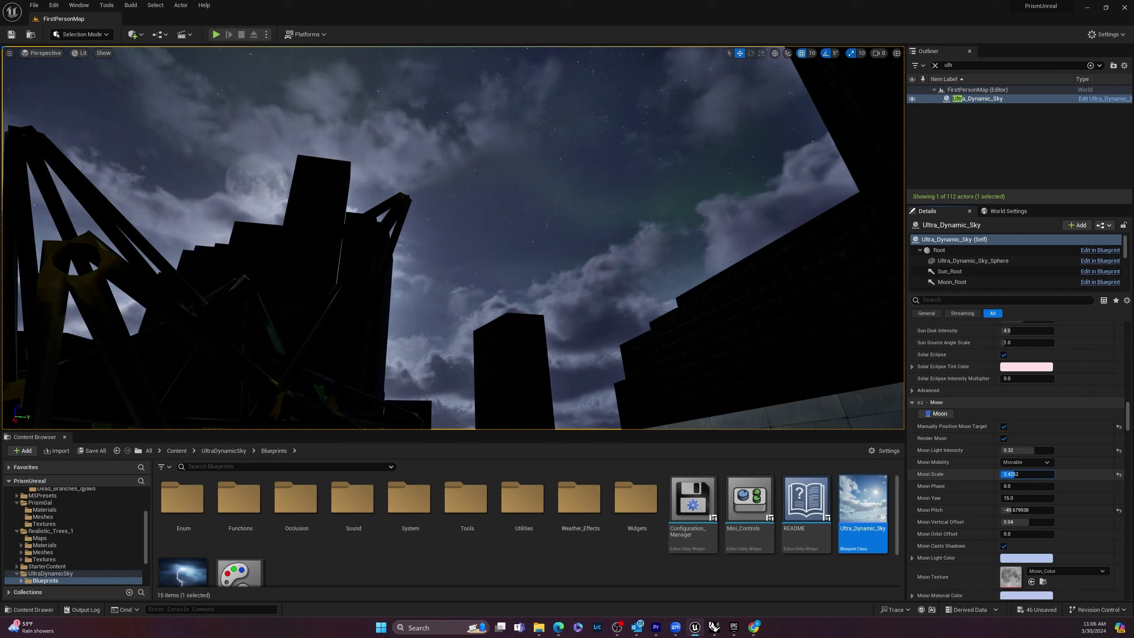
scroll(982, 514, down, 2)
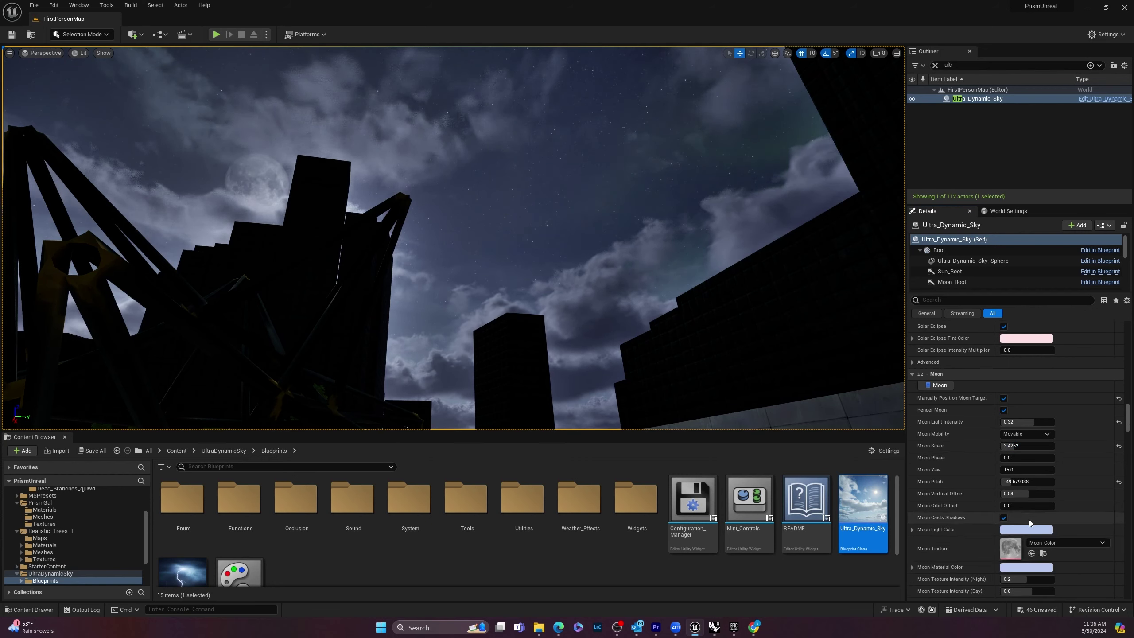
Set the Sky Light Intensity to 3.28 and check the lighting on the courtyard walls.
scroll(980, 520, down, 10)
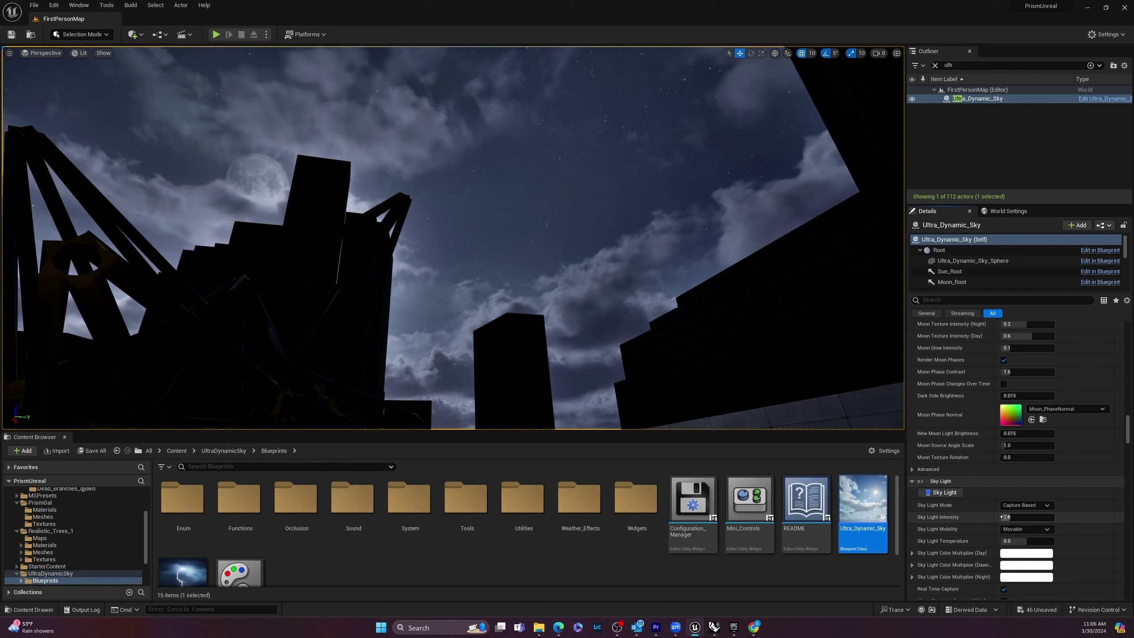
drag(1021, 517, 1036, 517)
right_drag(688, 348, 513, 391)
mouse_move(597, 303)
right_down()
mouse_move(609, 320)
mouse_move(594, 362)
mouse_move(608, 371)
right_up()
key(w)
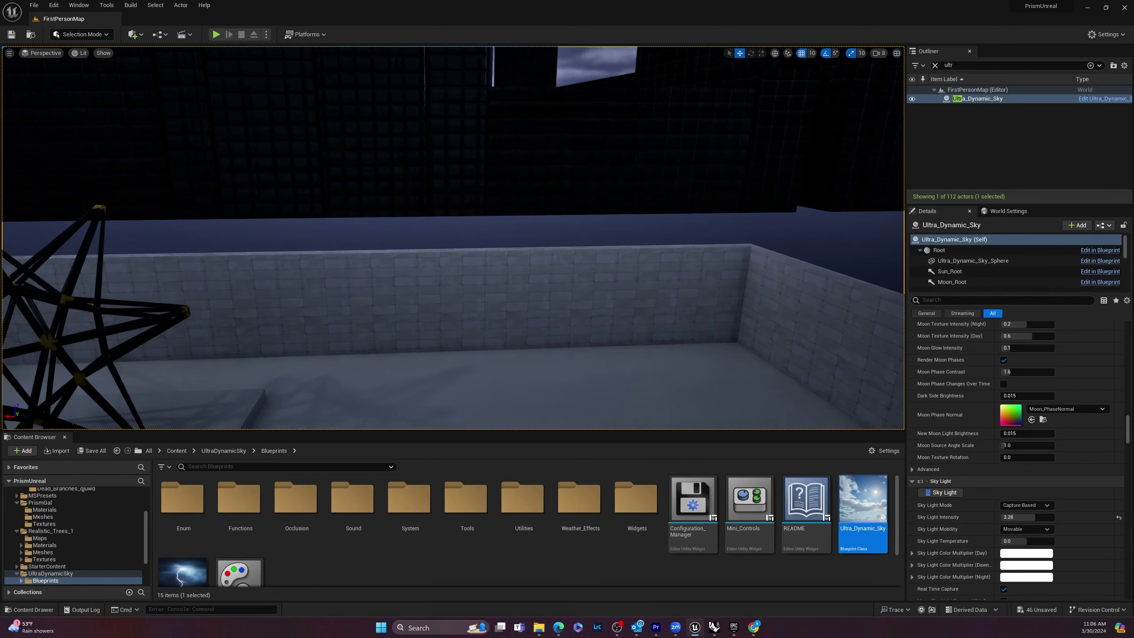
Place the Ultra_Dynamic_Weather blueprint in the courtyard and play-test the level with it.
scroll(291, 564, down, 2)
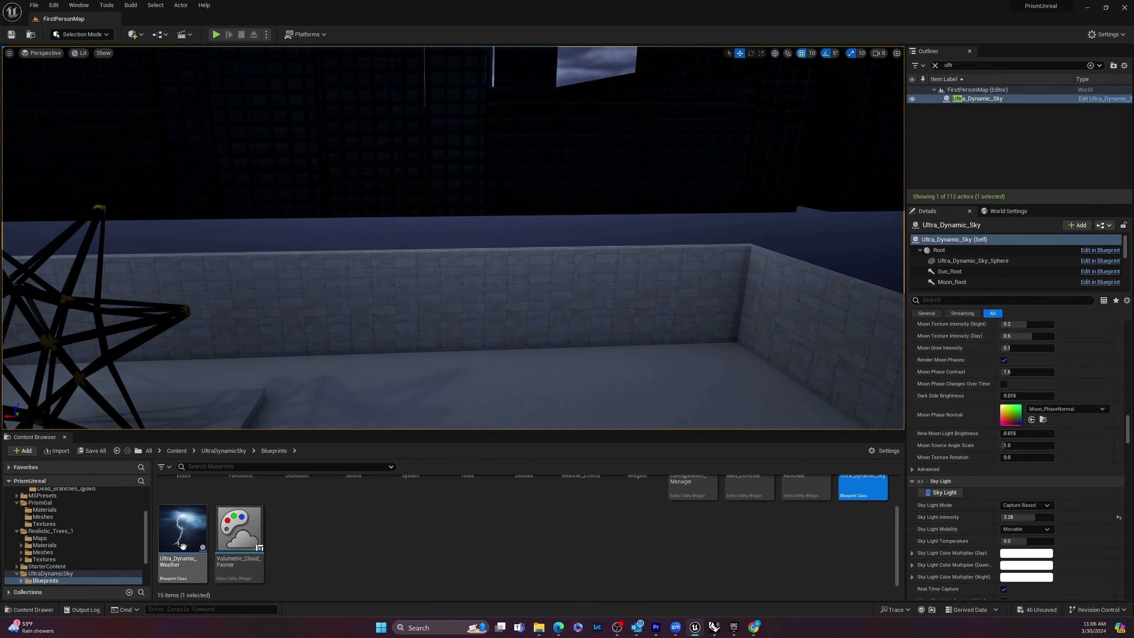
drag(186, 539, 398, 381)
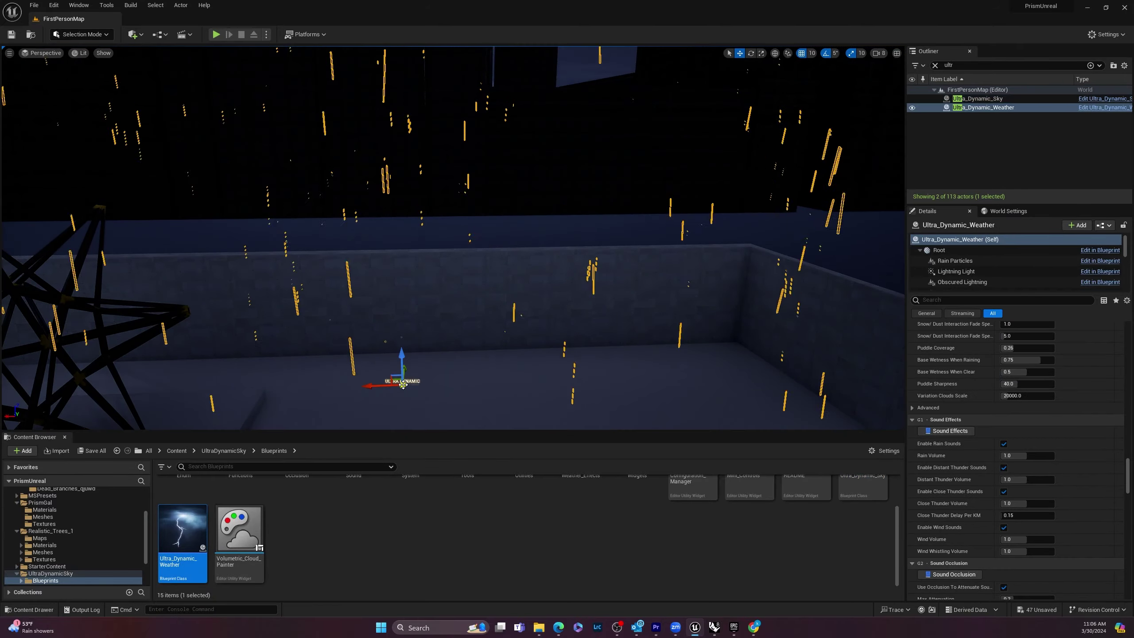
right_drag(609, 378, 625, 415)
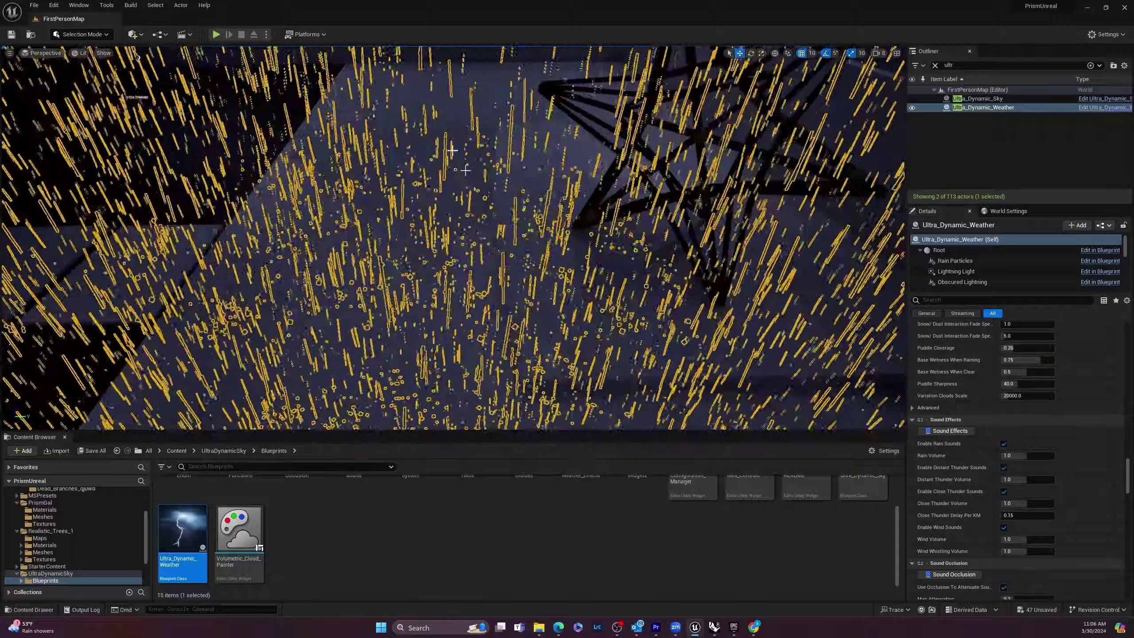
click(216, 34)
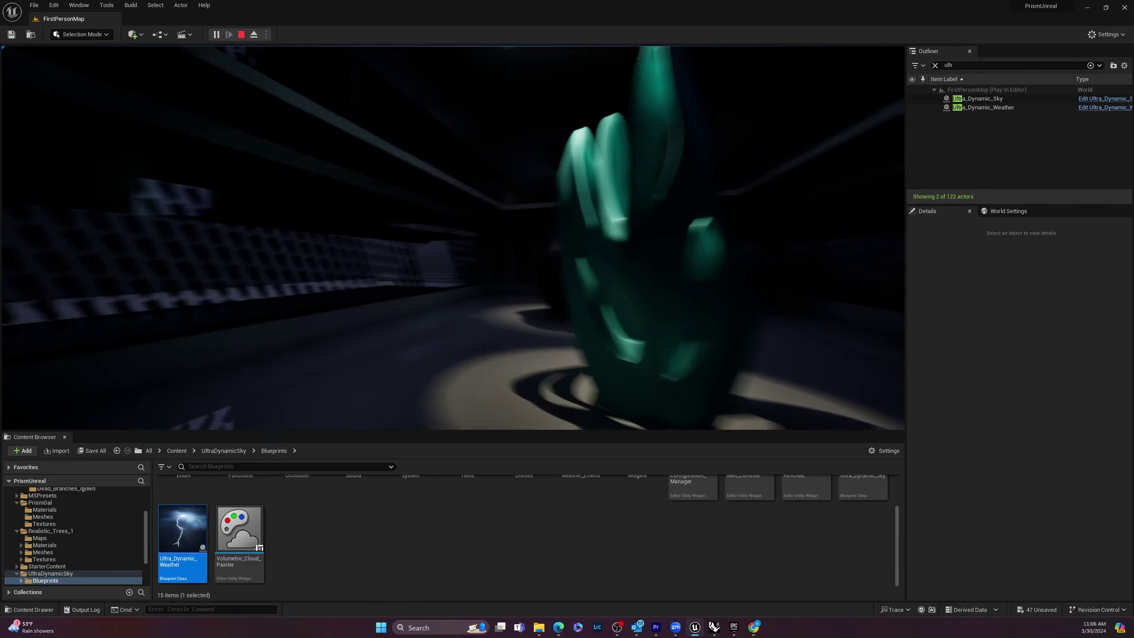
key(Escape)
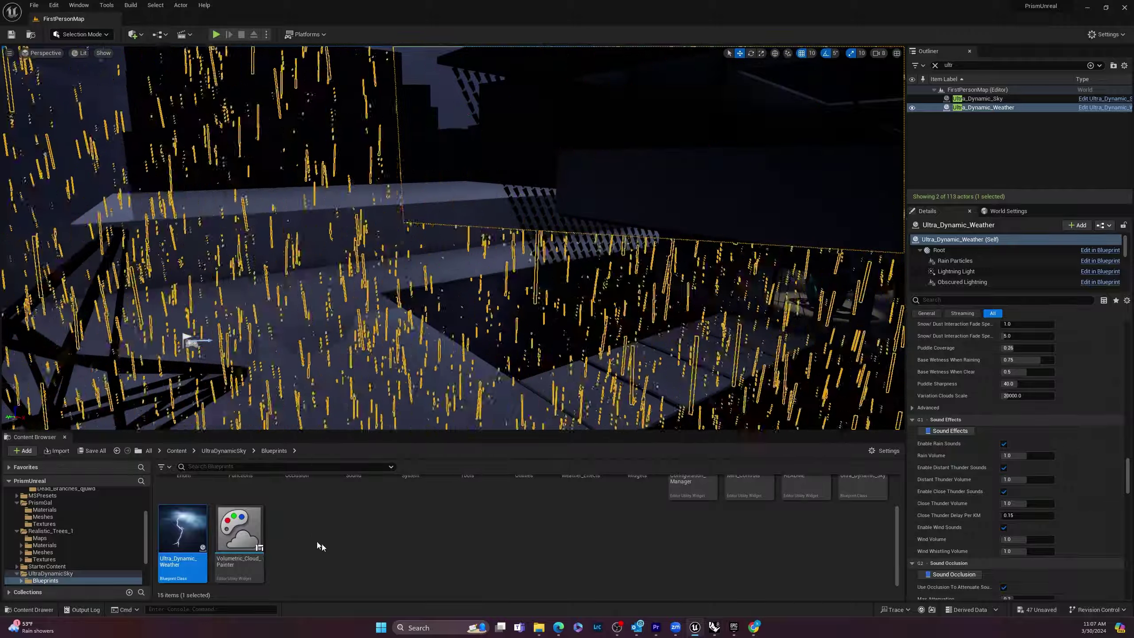
Set up a new landscape in Landscape mode and assign it the M_FlatlandBarkLOD_OG material.
click(85, 34)
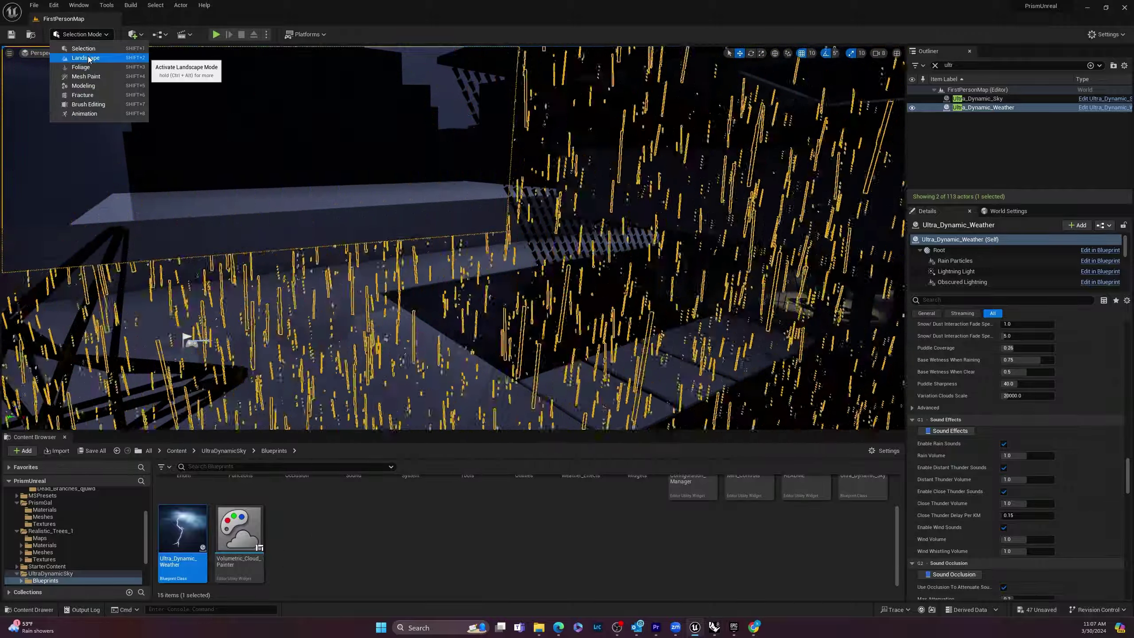
click(86, 58)
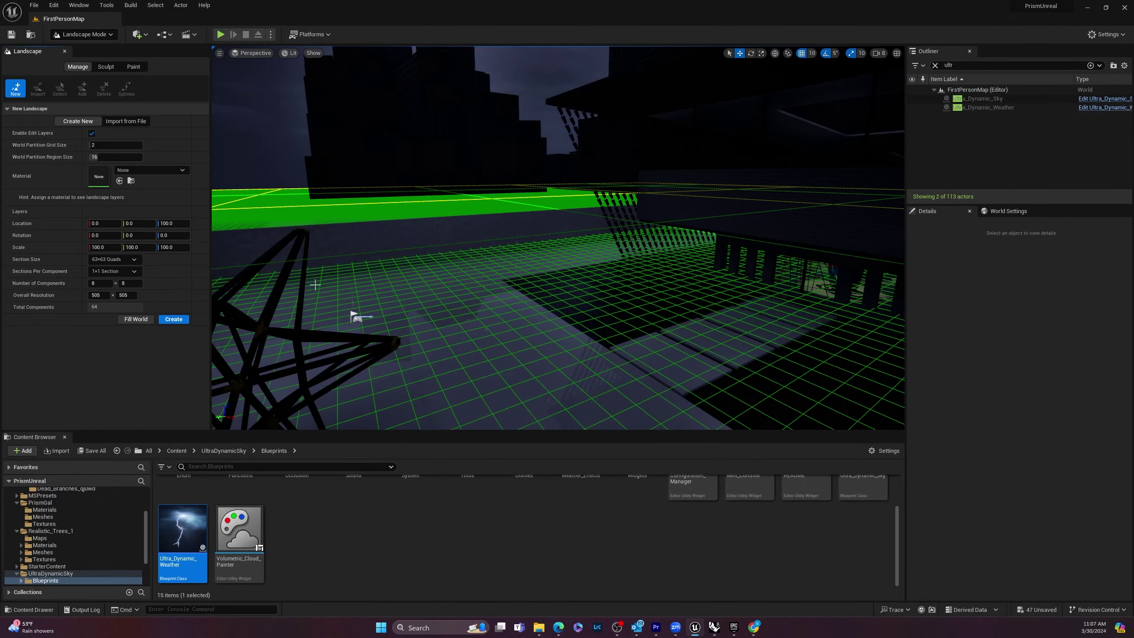
right_drag(314, 284, 378, 274)
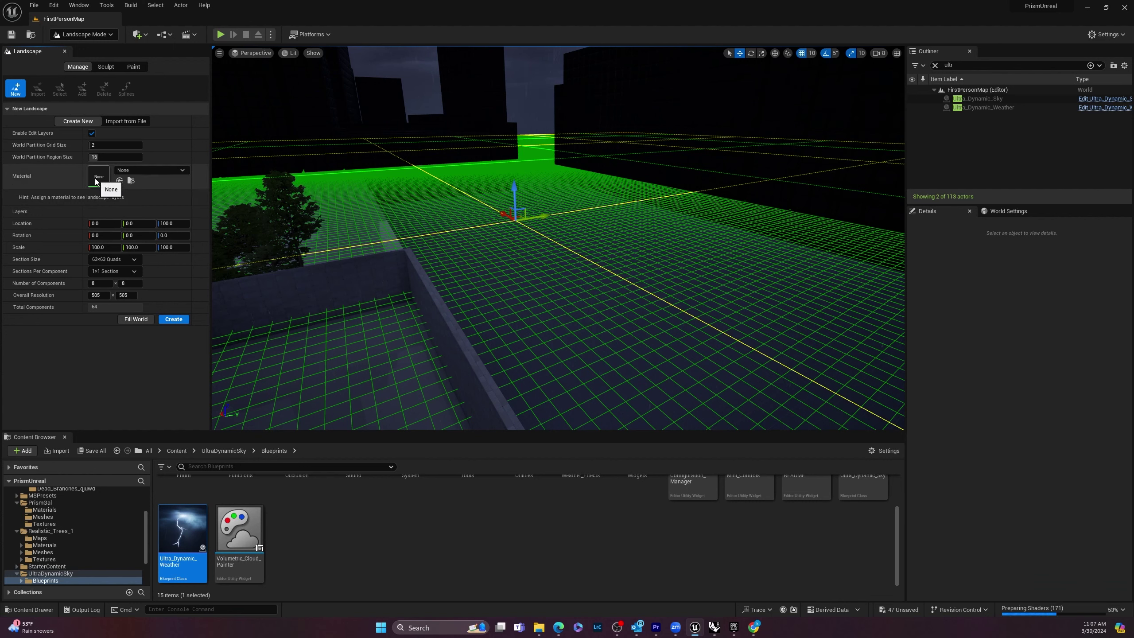
click(147, 170)
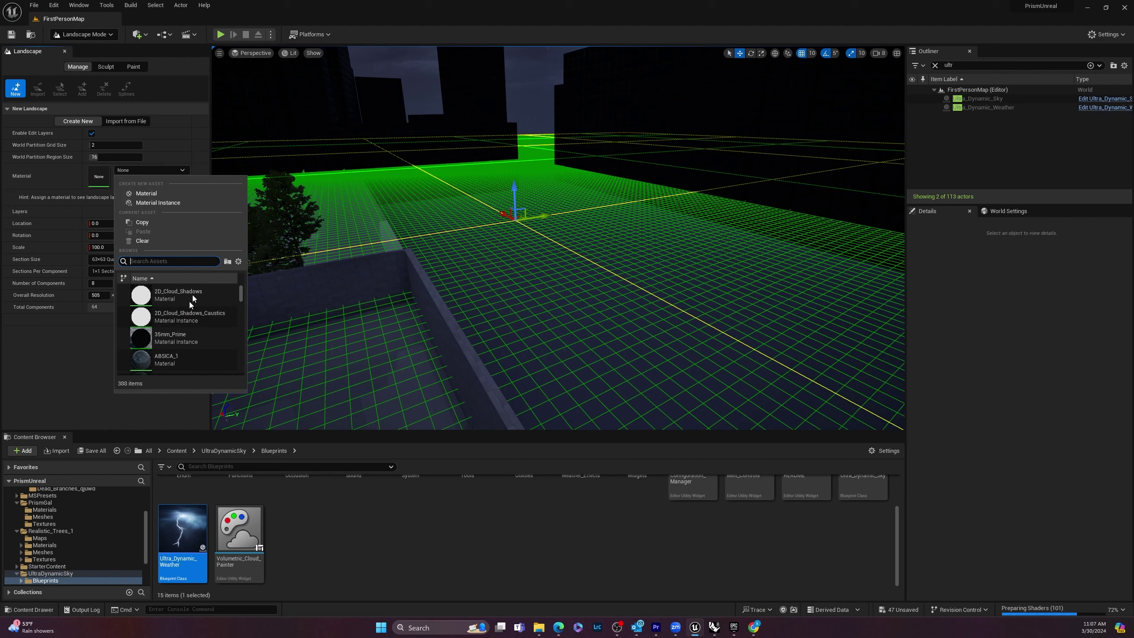
scroll(189, 322, down, 10)
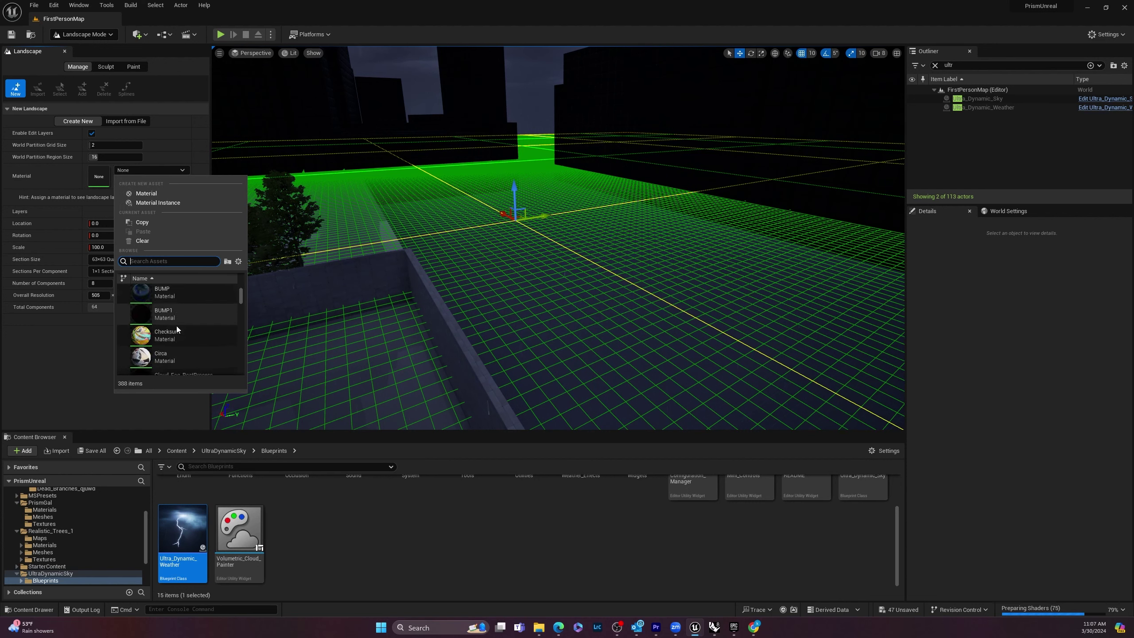
scroll(169, 326, down, 5)
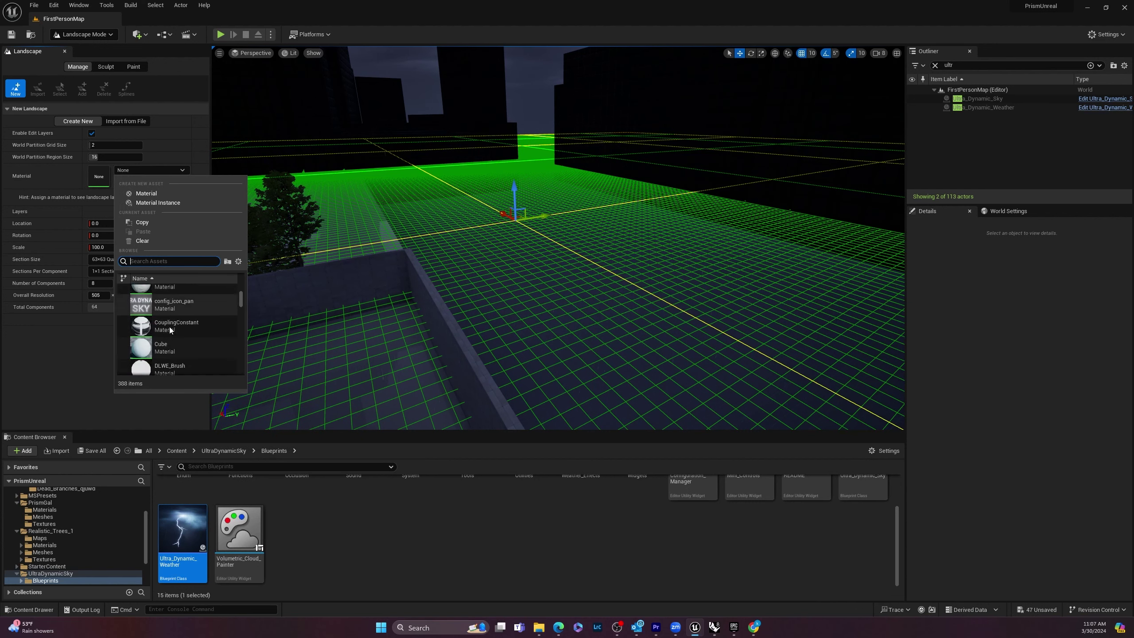
scroll(169, 327, down, 6)
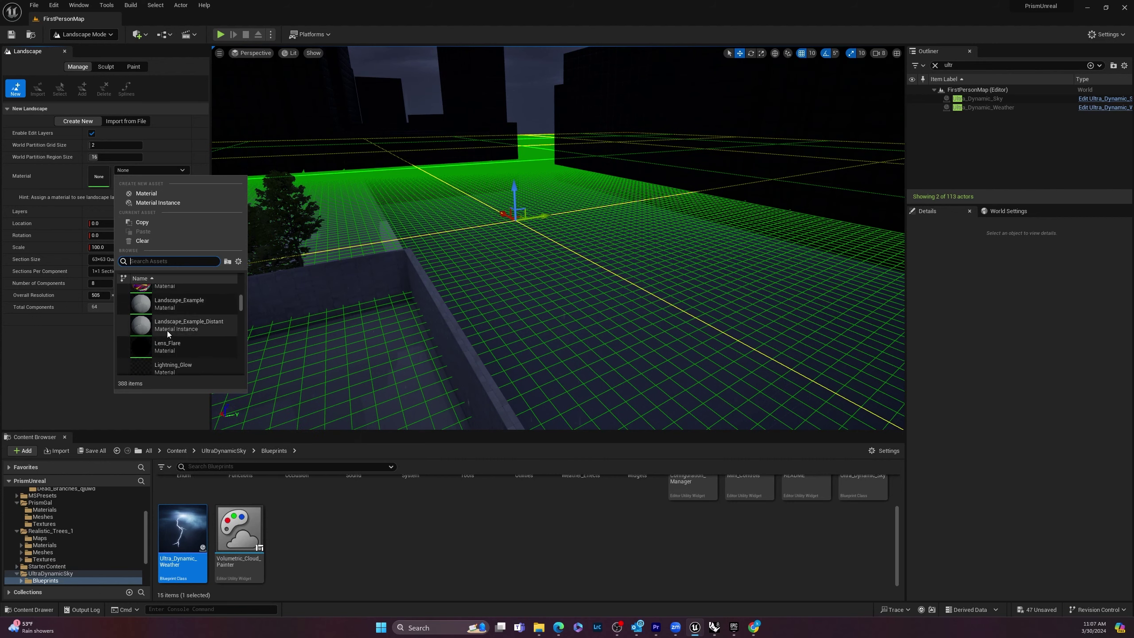
scroll(168, 331, down, 4)
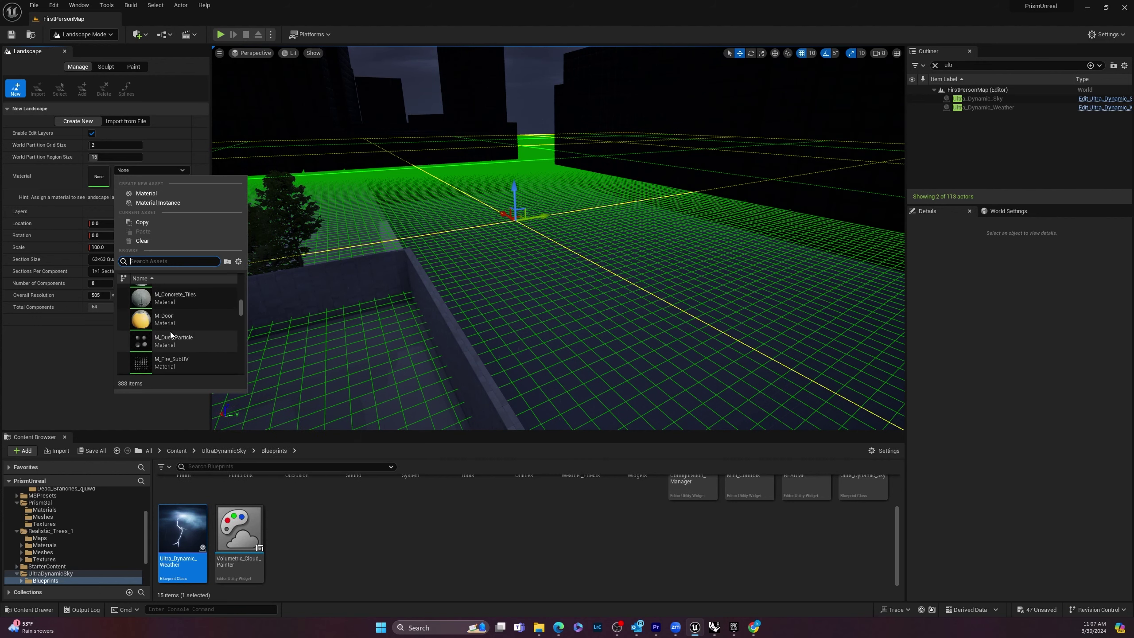
scroll(169, 328, down, 5)
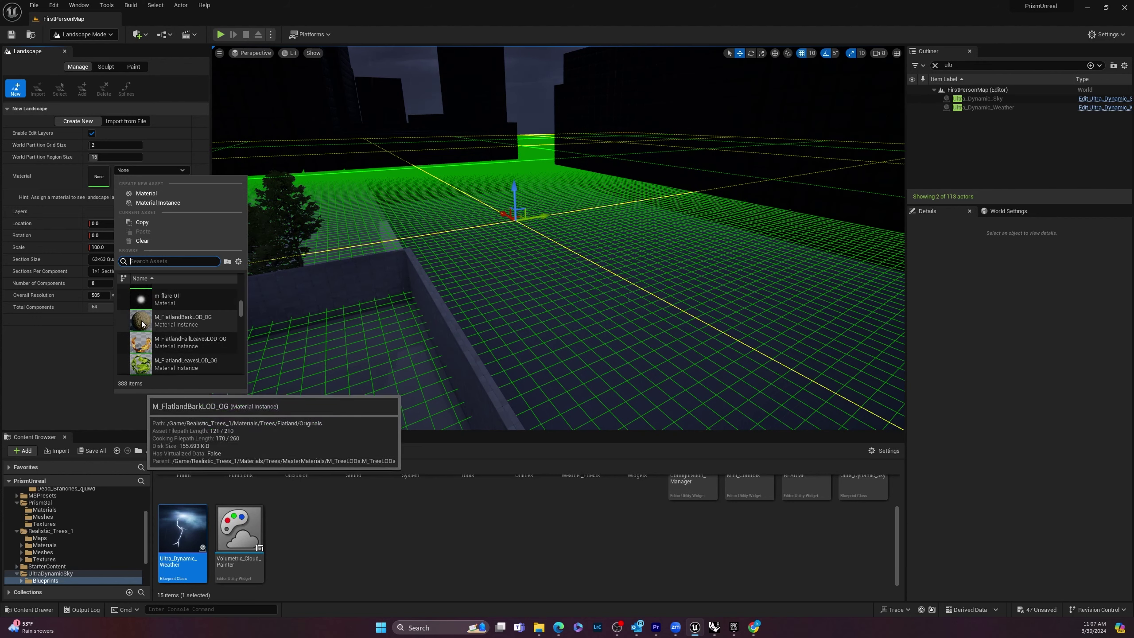
click(142, 322)
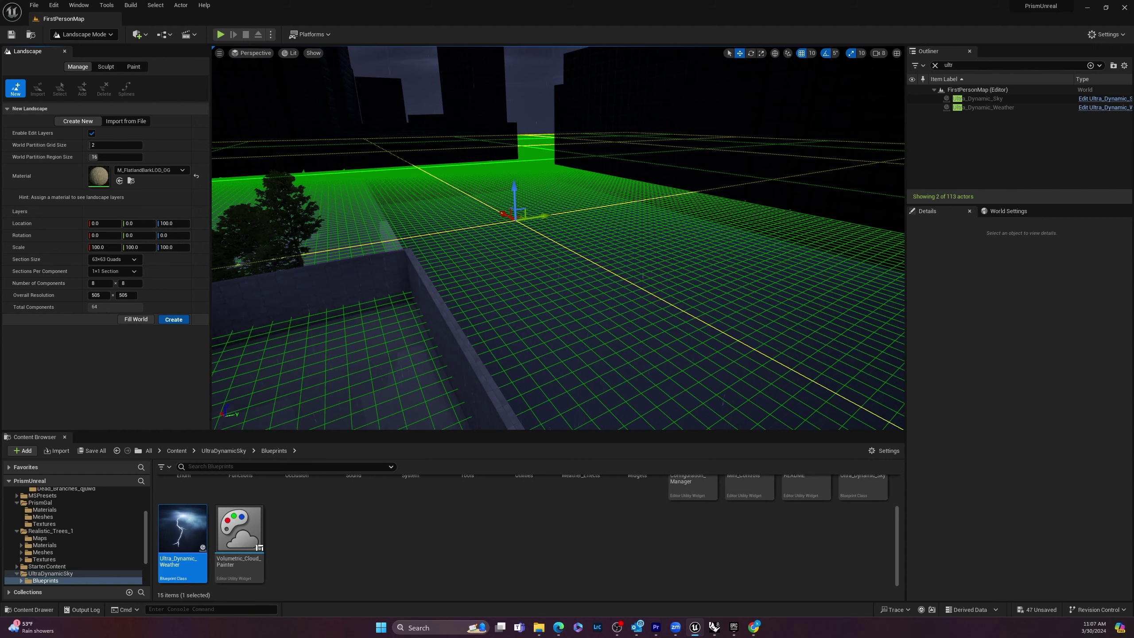
Create the landscape with 8 × 8 components and look over the new ground around the buildings.
right_drag(567, 267, 618, 246)
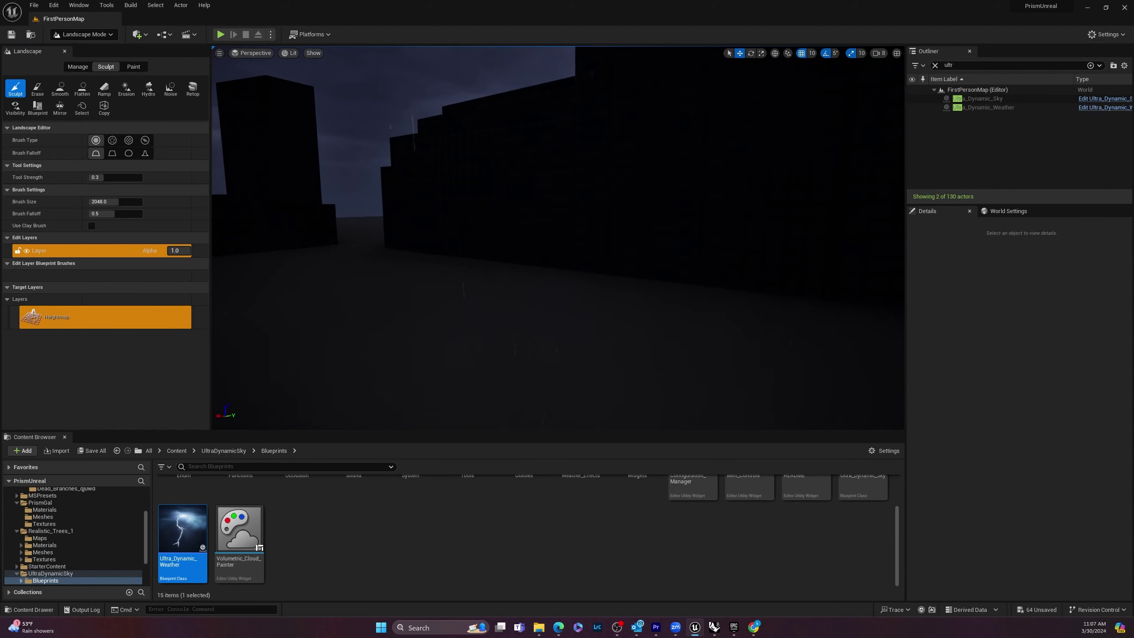
right_drag(615, 299, 785, 295)
key(w)
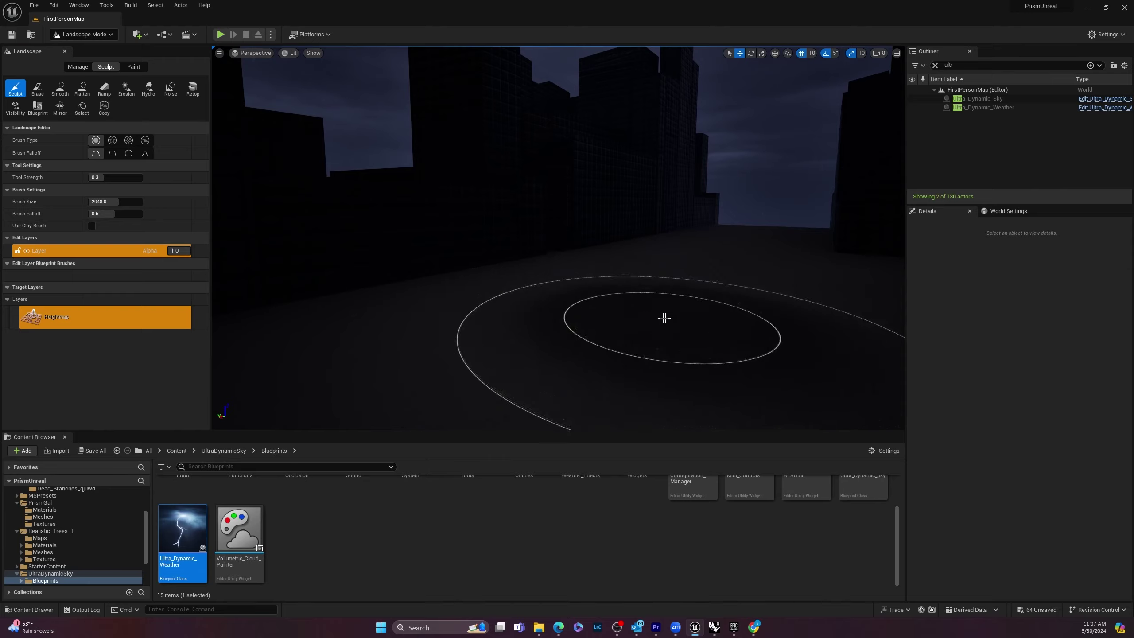
Try raising mounds in the landscape around the buildings with the Sculpt tool at strength 0.3 and brush size 2048.
mouse_move(664, 318)
mouse_down()
mouse_move(679, 279)
mouse_move(709, 261)
mouse_move(570, 263)
mouse_up()
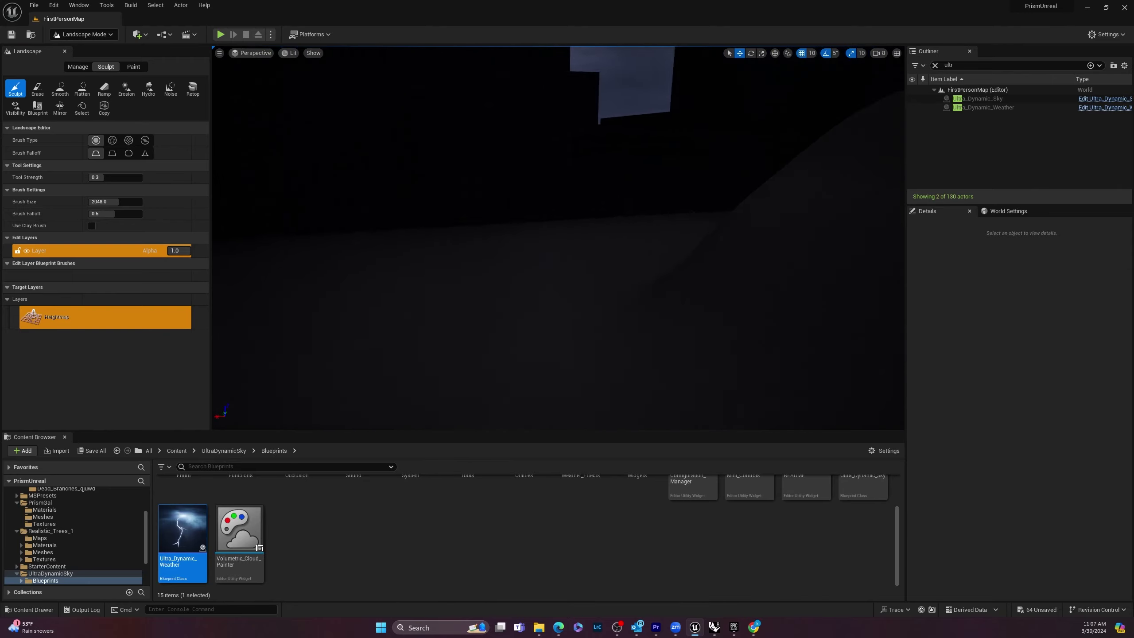
right_drag(569, 263, 483, 265)
mouse_move(404, 308)
mouse_down()
mouse_move(349, 284)
mouse_move(376, 263)
mouse_up()
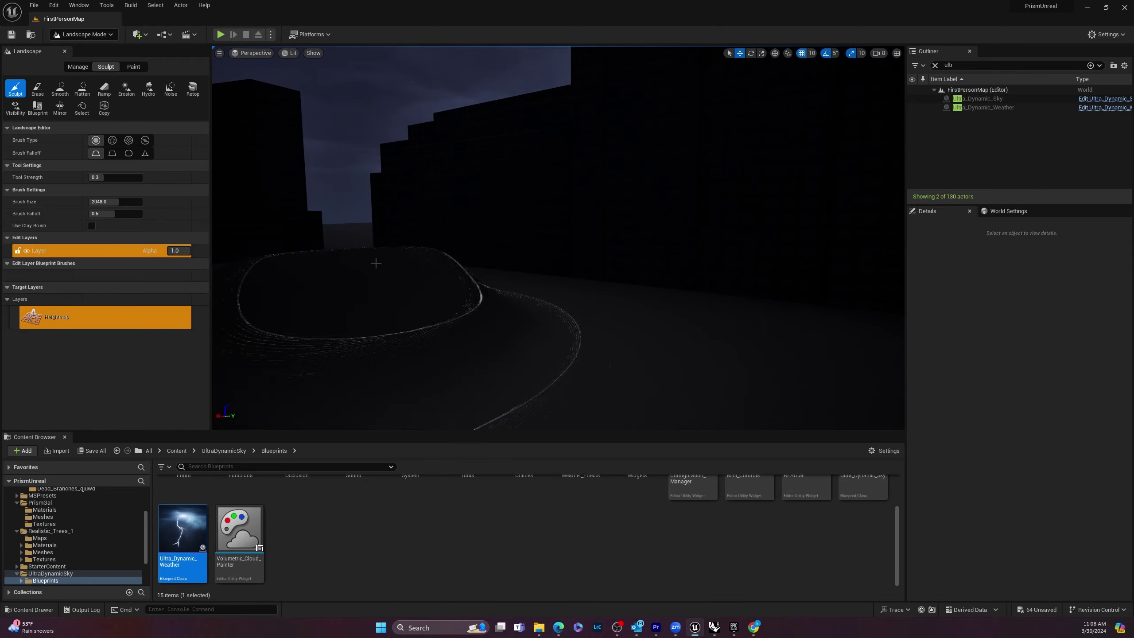
key(s)
right_drag(376, 263, 263, 263)
right_drag(535, 255, 438, 251)
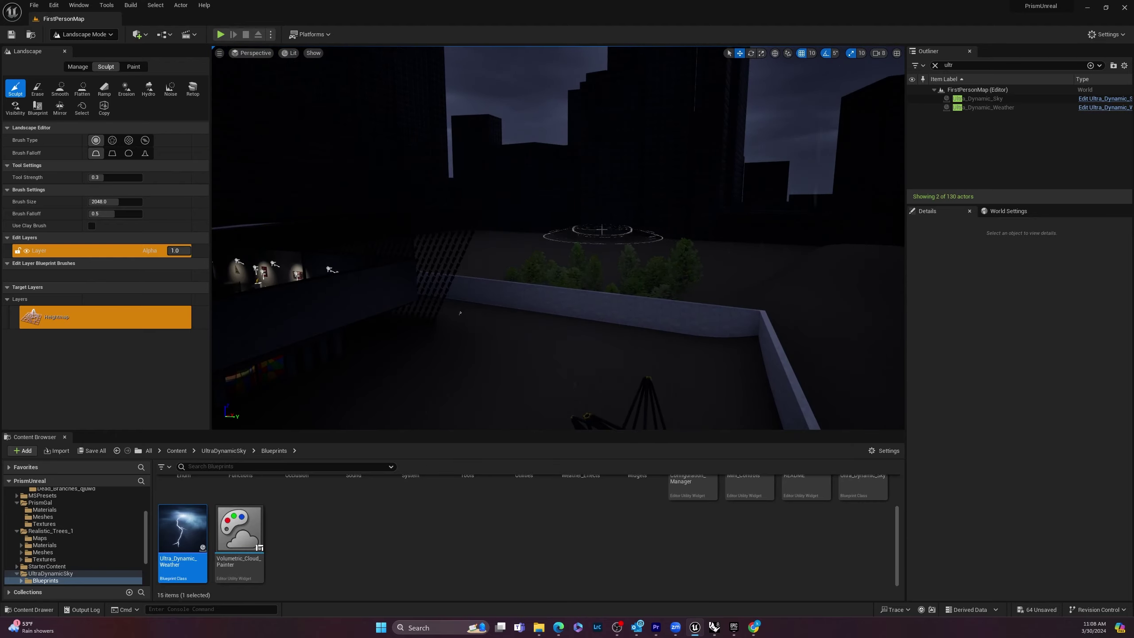
Examine the sculpted ground around the courtyard walls and the building from several viewpoints.
right_drag(618, 238, 443, 268)
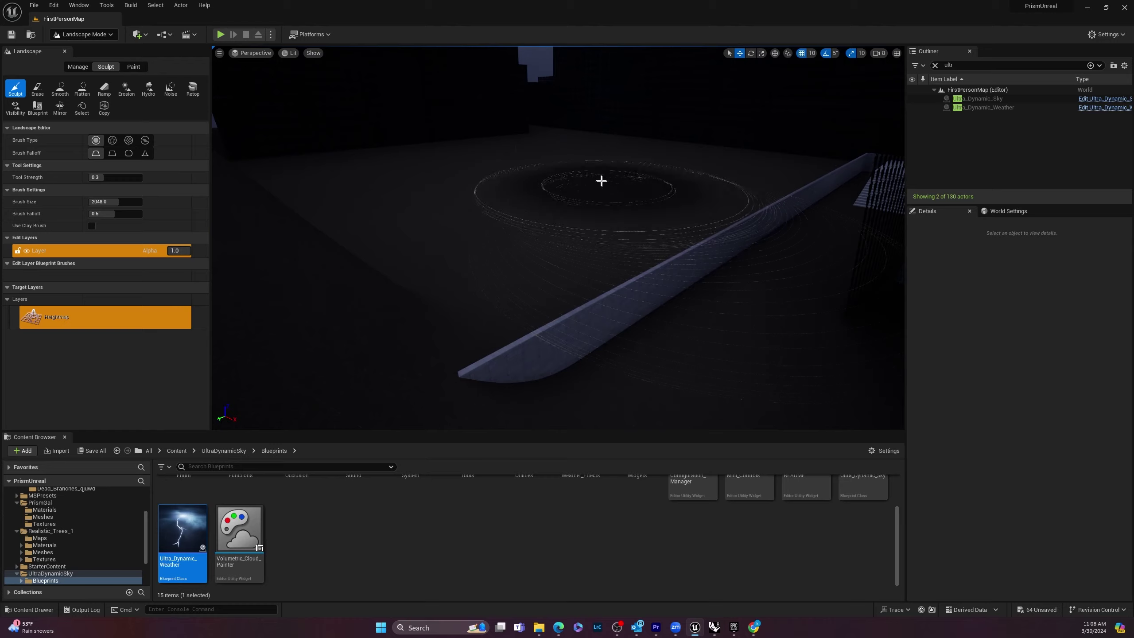
scroll(568, 168, down, 2)
scroll(568, 169, down, 3)
right_drag(568, 168, 649, 170)
right_drag(447, 308, 462, 326)
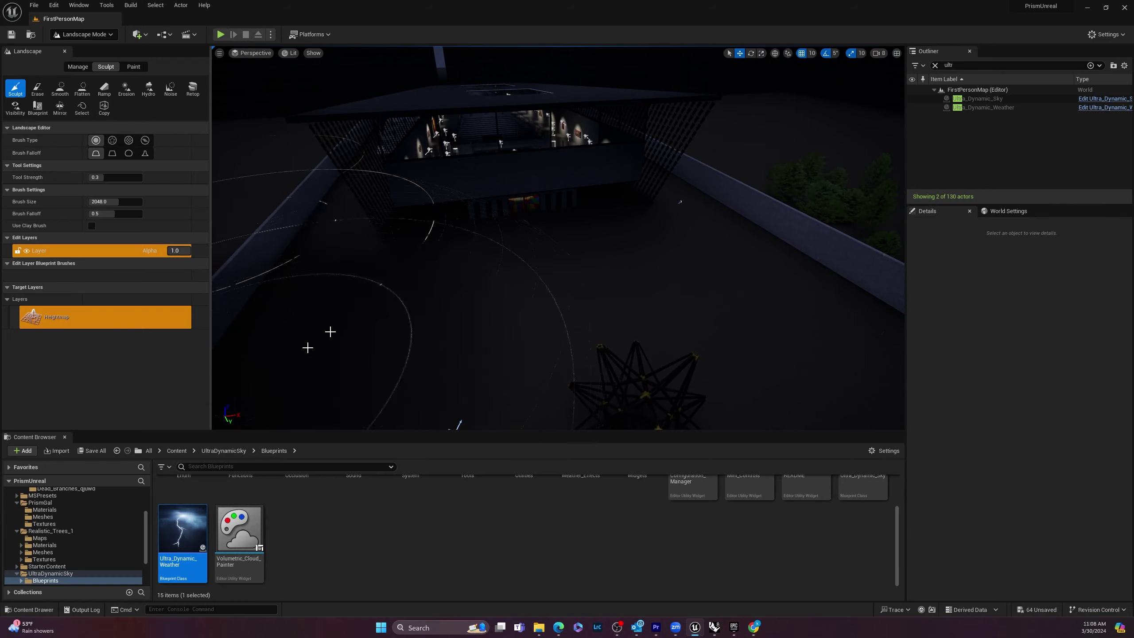
mouse_move(561, 224)
right_down()
mouse_move(593, 234)
mouse_move(603, 277)
right_up()
scroll(561, 224, up, 5)
mouse_move(562, 224)
right_down()
mouse_move(647, 174)
mouse_move(741, 147)
right_up()
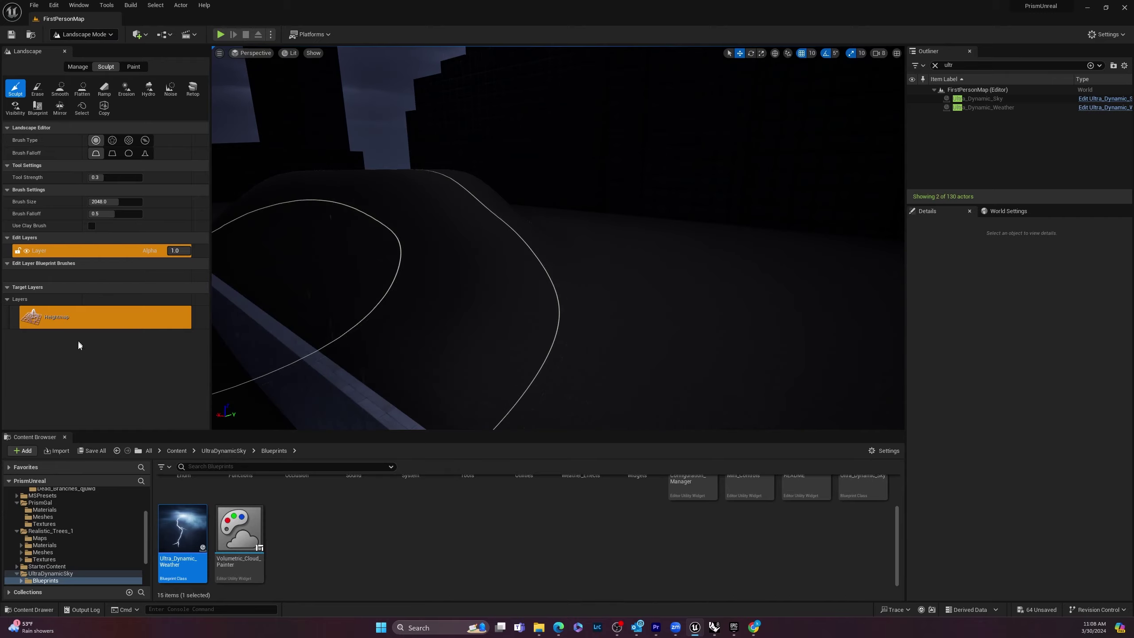
Close the landscape tools and undo the sculpting and the landscape's creation, back to the original courtyard in Selection mode.
click(64, 51)
key(ctrl+z)
key(ctrl+z)
key(ctrl+z)
key(ctrl+z)
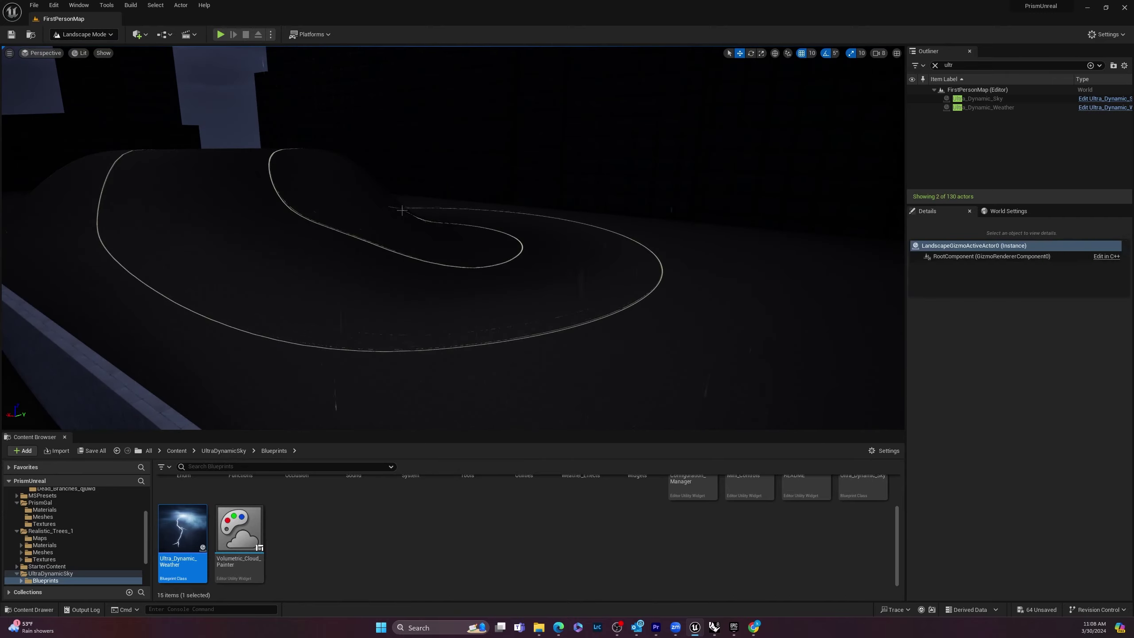
key(ctrl+z)
key(ctrl+z)
key(ctrl+z)
key(ctrl+z)
key(ctrl+z)
key(ctrl+z)
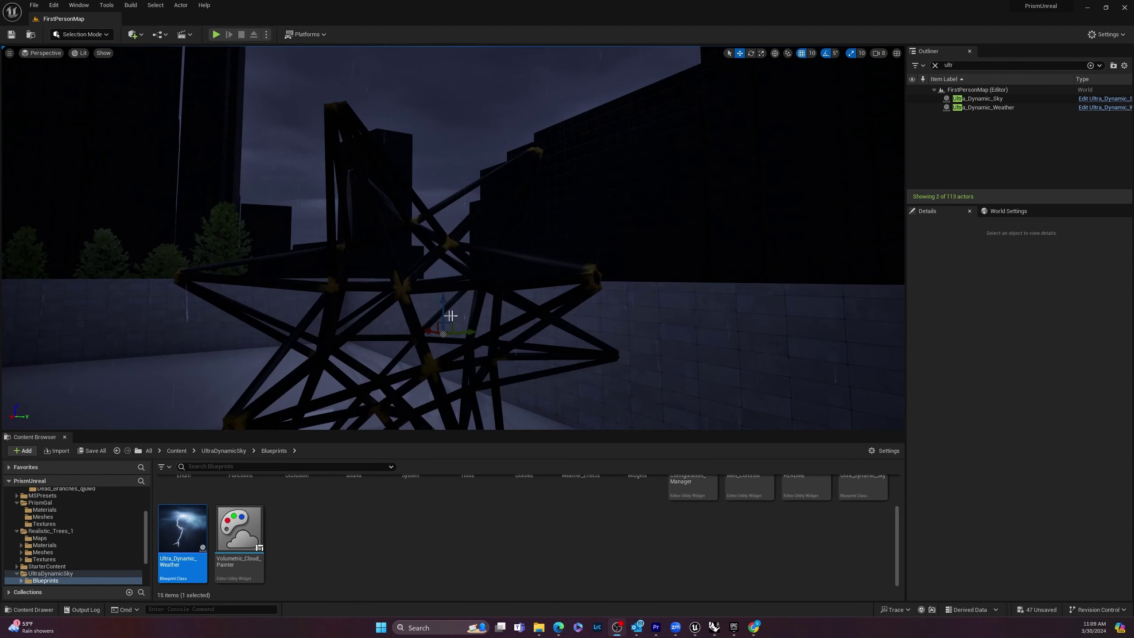
right_drag(450, 314, 344, 317)
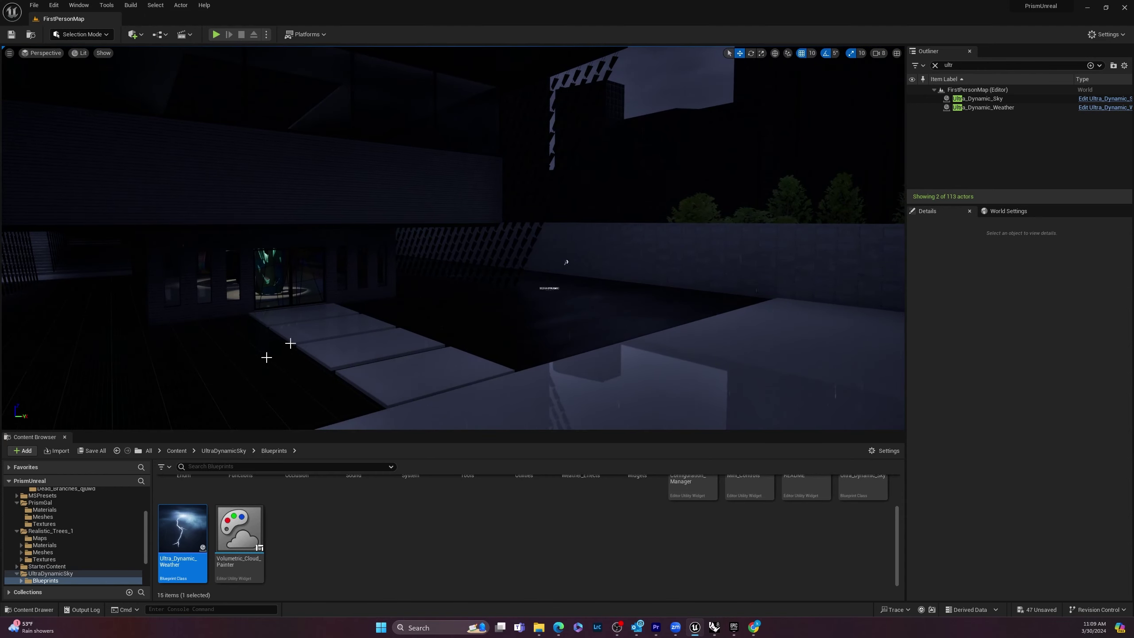
right_drag(409, 286, 474, 280)
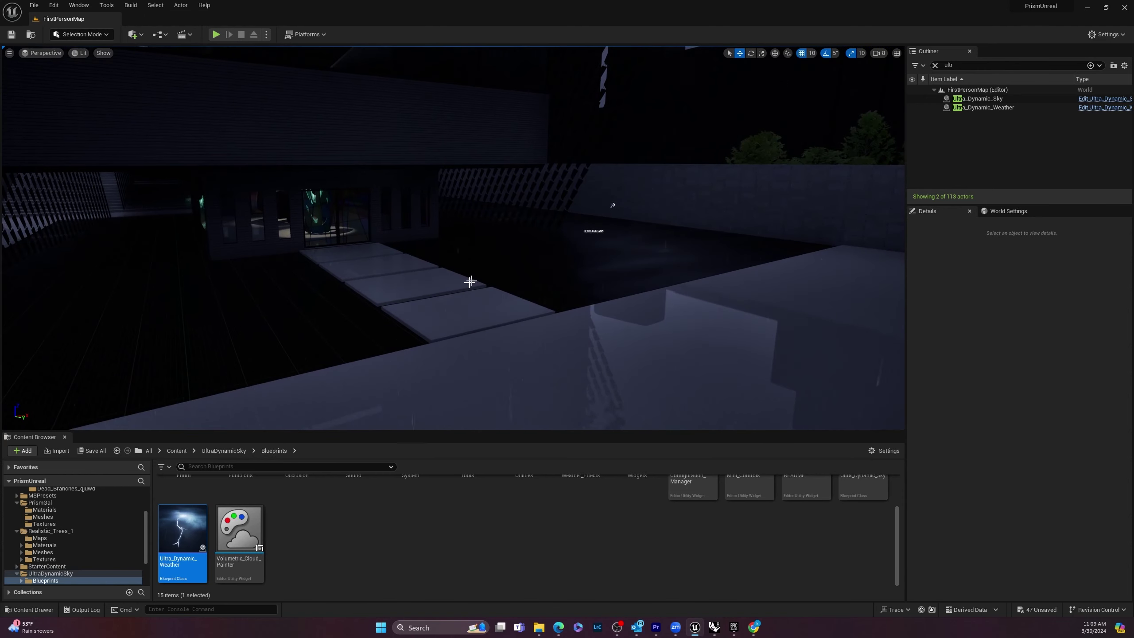